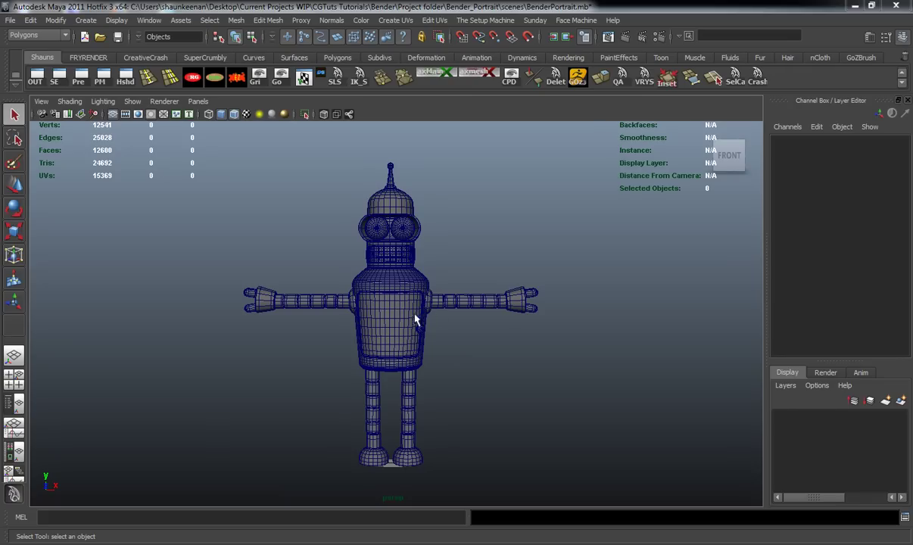
- Examine the full wireframe robot model from the front and both sides, up close and at full height
left_click_drag(414, 324, 384, 344, "alt")
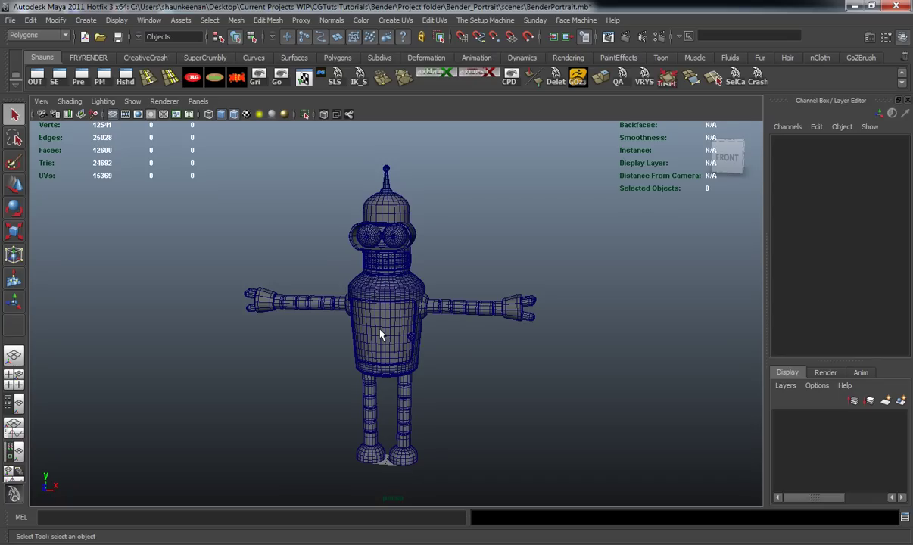
key("w")
left_click_drag(351, 347, 428, 357, "alt")
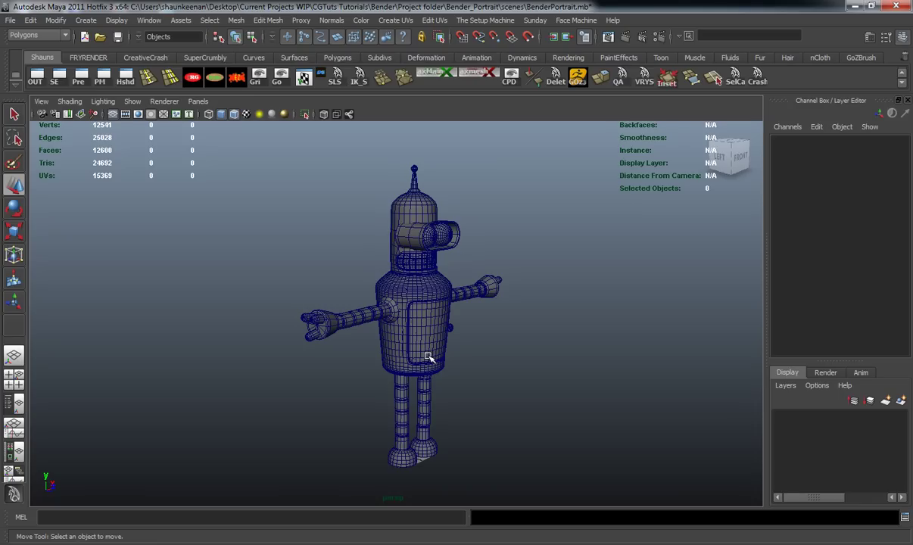
left_click_drag(421, 360, 346, 357, "alt")
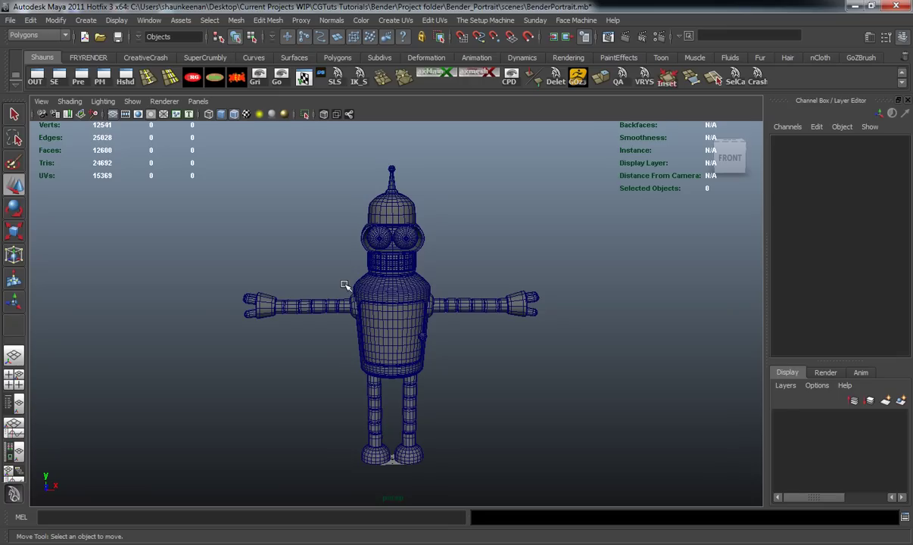
left_click_drag(354, 327, 326, 374, "alt")
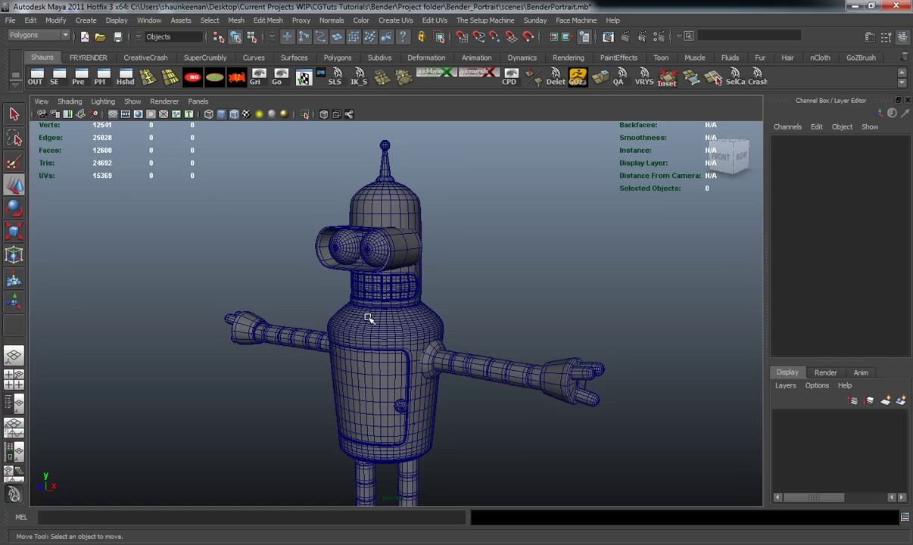
left_click_drag(363, 324, 369, 337, "alt")
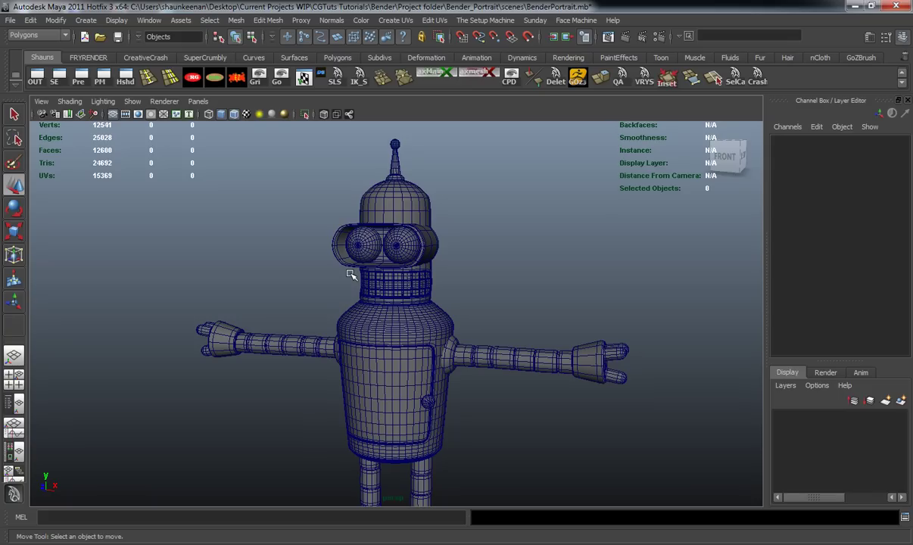
left_click_drag(351, 278, 377, 287, "alt")
middle_click_drag(364, 314, 354, 277, "alt")
scroll(343, 295, "down", 3)
mouse_move(341, 301)
left_mouse_down("alt")
mouse_move(224, 312)
mouse_move(349, 303)
left_mouse_up("alt")
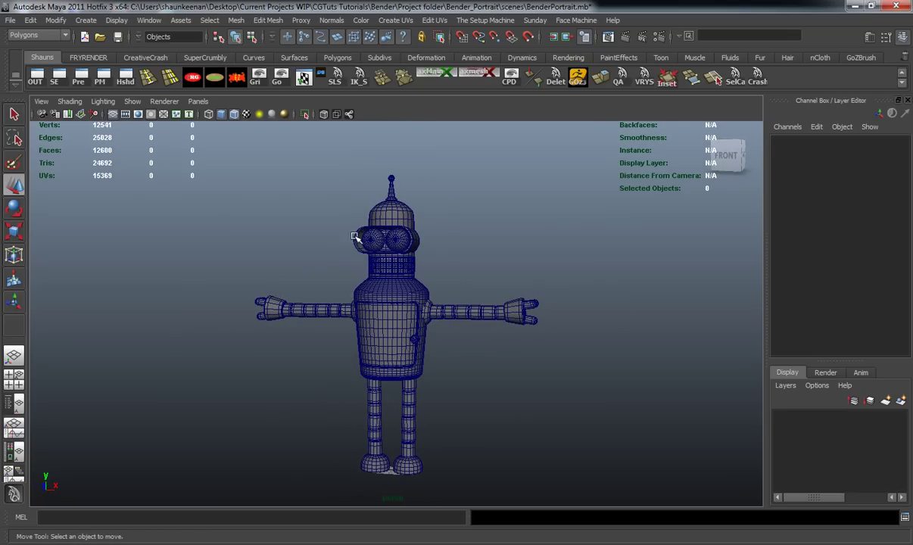
scroll(359, 237, "up", 5)
left_click_drag(359, 237, 428, 317, "alt")
scroll(428, 317, "down", 3)
middle_click_drag(427, 316, 399, 316, "alt")
left_click_drag(399, 317, 283, 351, "alt")
scroll(326, 318, "up", 3)
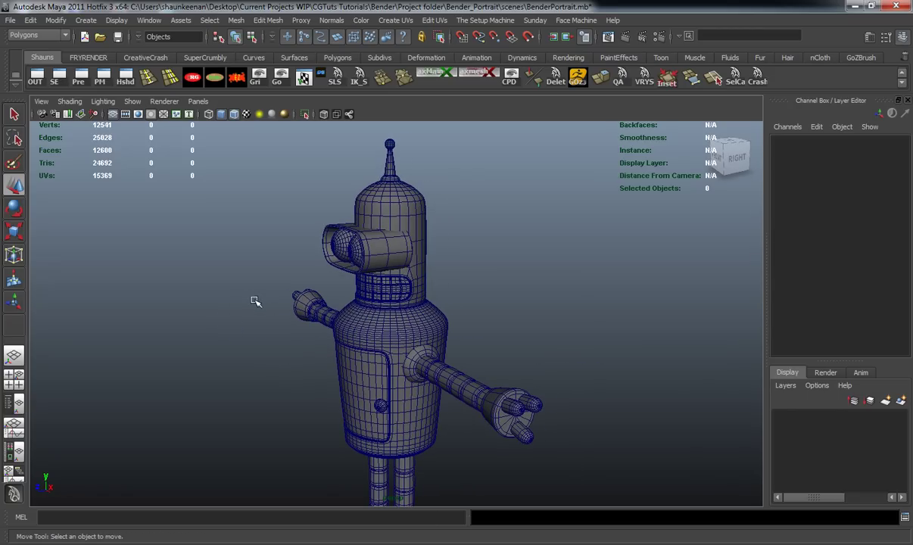
left_click_drag(259, 303, 336, 301, "alt")
middle_click_drag(379, 342, 373, 304, "alt")
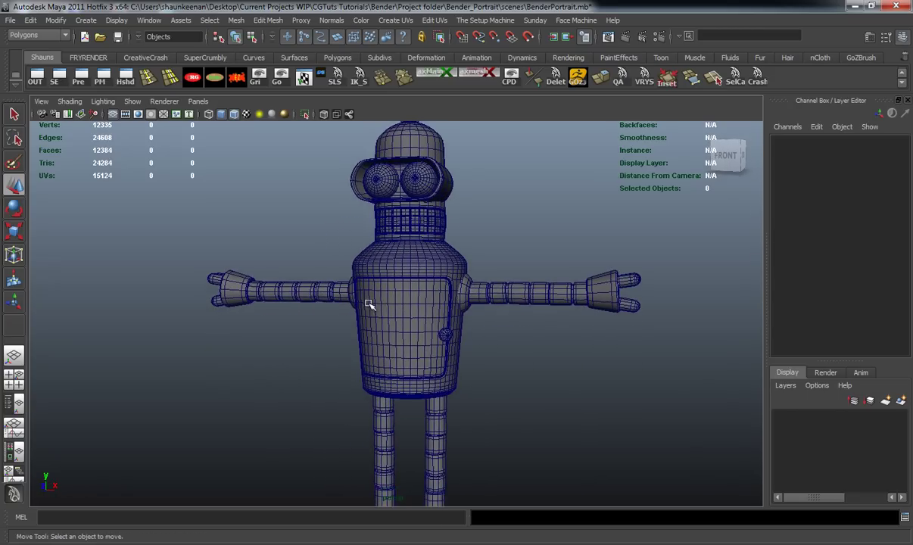
left_click_drag(373, 303, 380, 307, "alt")
middle_click_drag(381, 308, 384, 354, "alt")
scroll(385, 354, "up", 3)
mouse_move(384, 354)
left_mouse_down("alt")
mouse_move(271, 352)
mouse_move(369, 349)
left_mouse_up("alt")
scroll(370, 348, "down", 5)
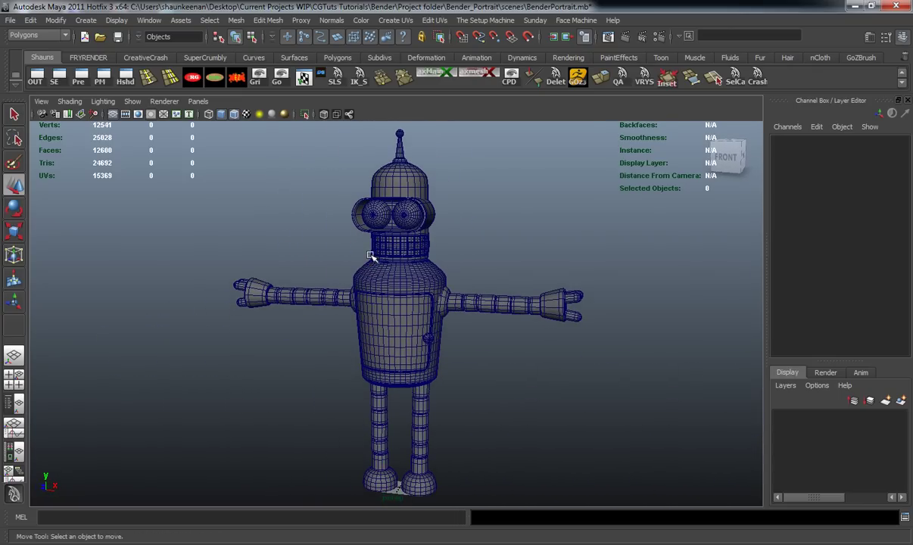
left_click_drag(371, 265, 320, 298, "alt")
scroll(330, 321, "up", 5)
scroll(363, 319, "down", 5)
left_click_drag(363, 319, 409, 306, "alt")
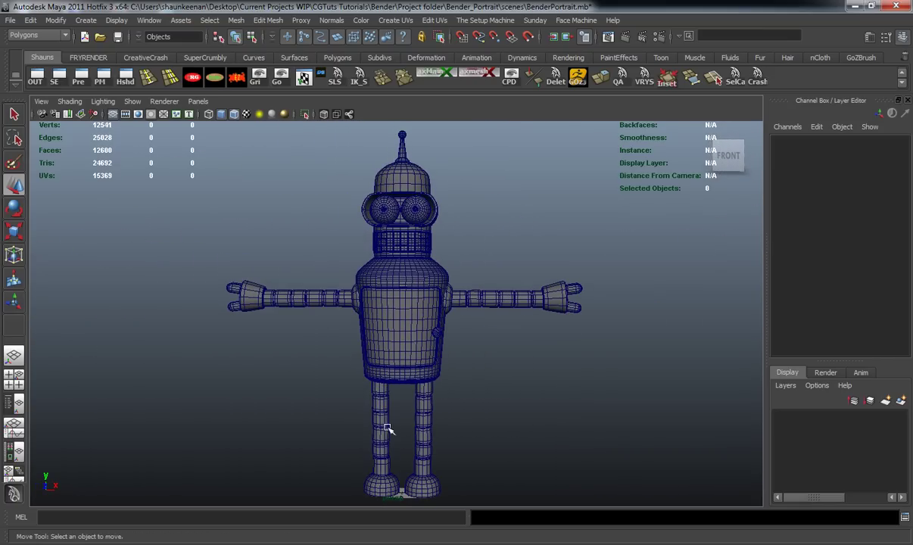
mouse_move(408, 300)
left_mouse_down("alt")
mouse_move(304, 318)
mouse_move(357, 322)
mouse_move(424, 306)
left_mouse_up("alt")
left_click_drag(352, 326, 472, 328, "alt")
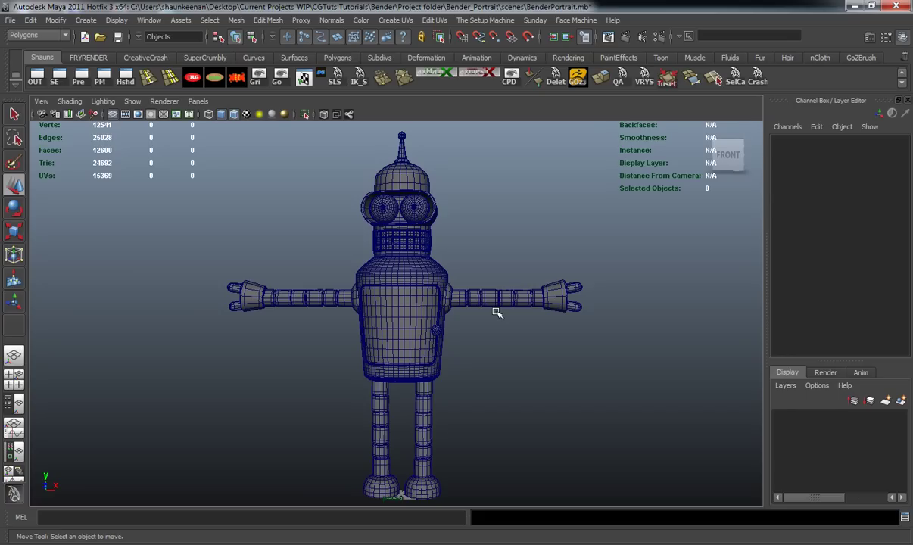
- Select the robot's head mesh and start exporting the selection into the project's data folder
left_click_drag(394, 284, 359, 292, "alt")
scroll(355, 295, "up", 4)
middle_click_drag(355, 295, 354, 367, "alt")
left_click_drag(351, 335, 321, 326, "alt")
scroll(322, 326, "up", 4)
middle_click_drag(324, 326, 332, 384, "alt")
left_click_drag(365, 350, 343, 330, "alt")
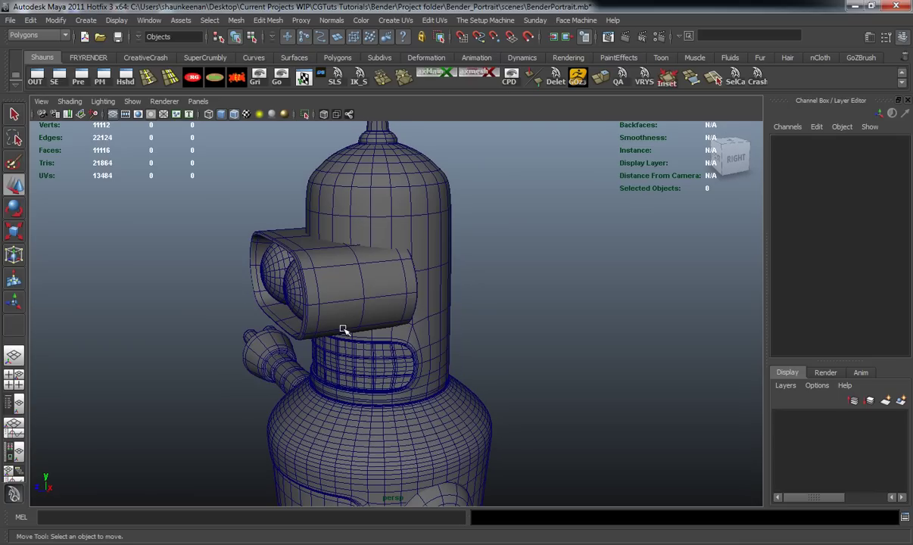
left_click(422, 221)
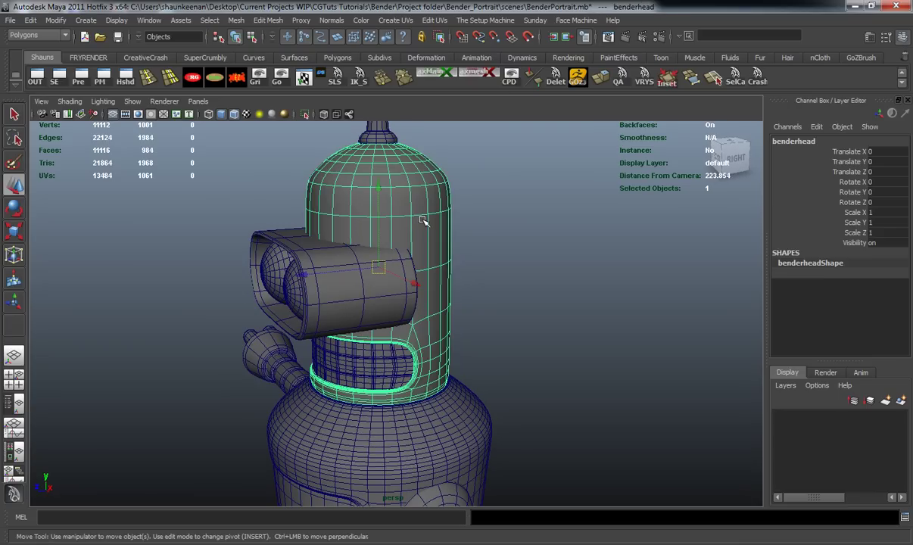
left_click(11, 21)
left_click(43, 130)
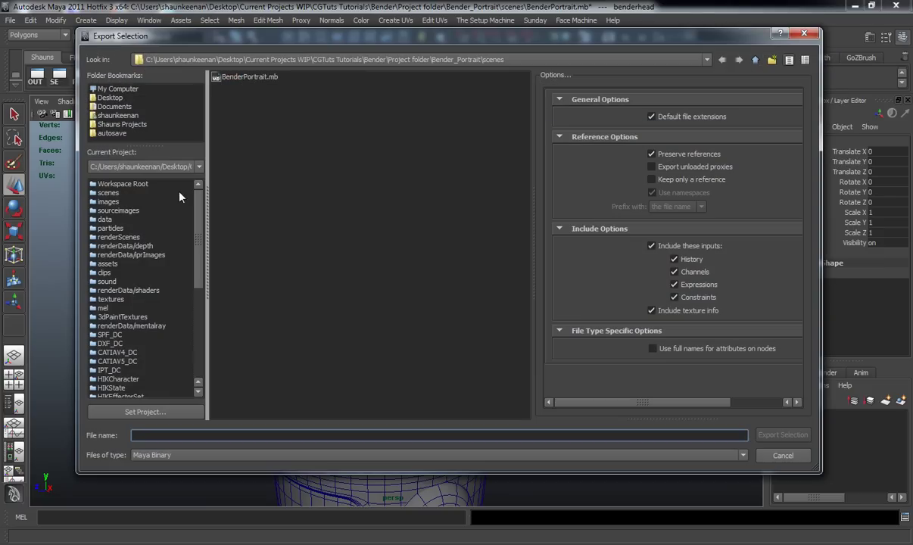
mouse_move(200, 273)
left_mouse_down()
mouse_move(200, 298)
mouse_move(198, 267)
left_mouse_up()
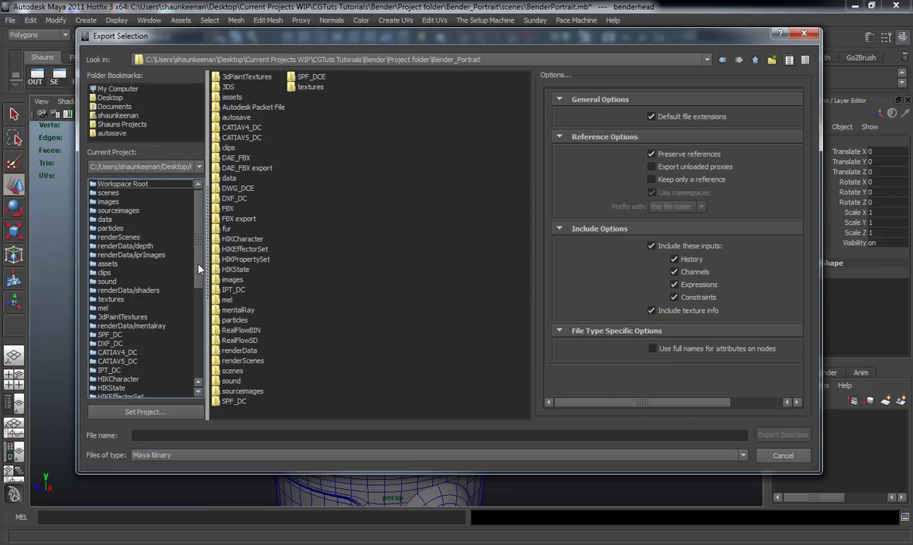
double_click(227, 178)
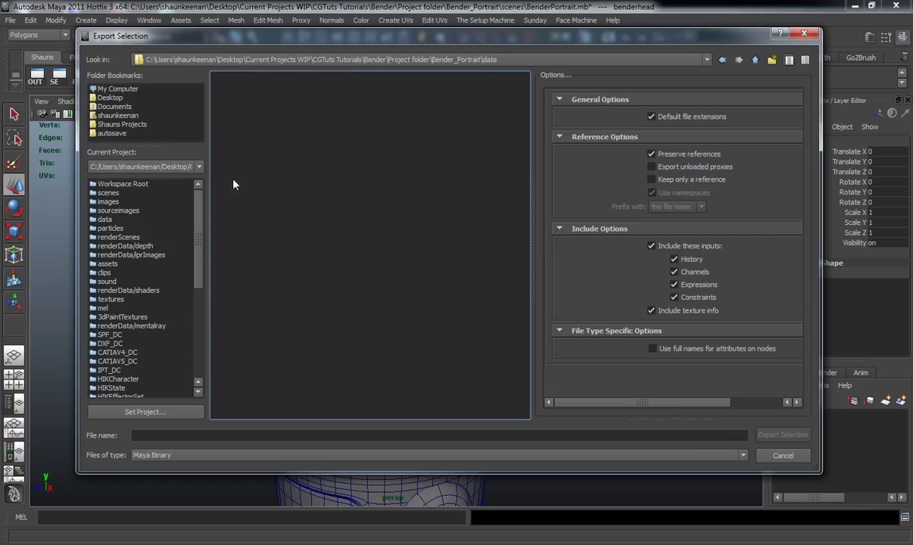
- Set the export format to OBJexport and export the head mesh as BenderHead
left_click(185, 453)
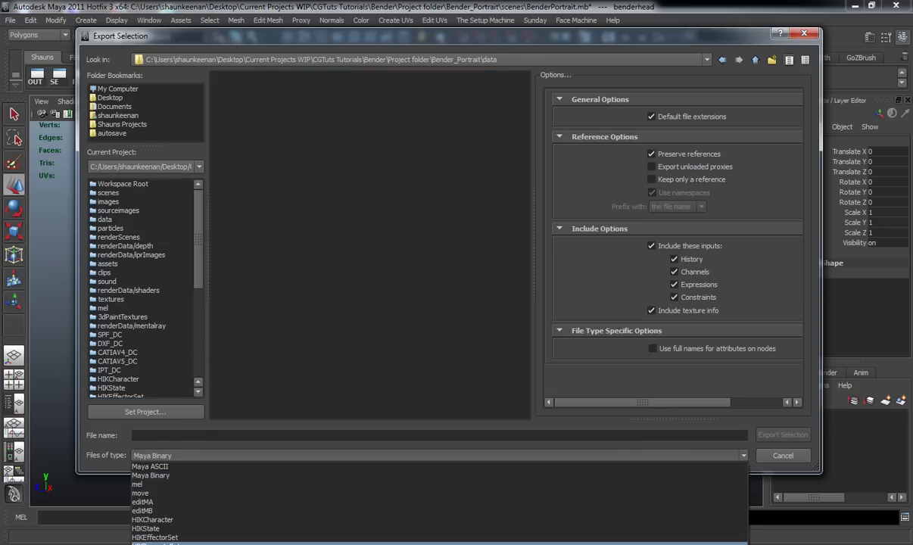
left_click(168, 542)
left_click(174, 437)
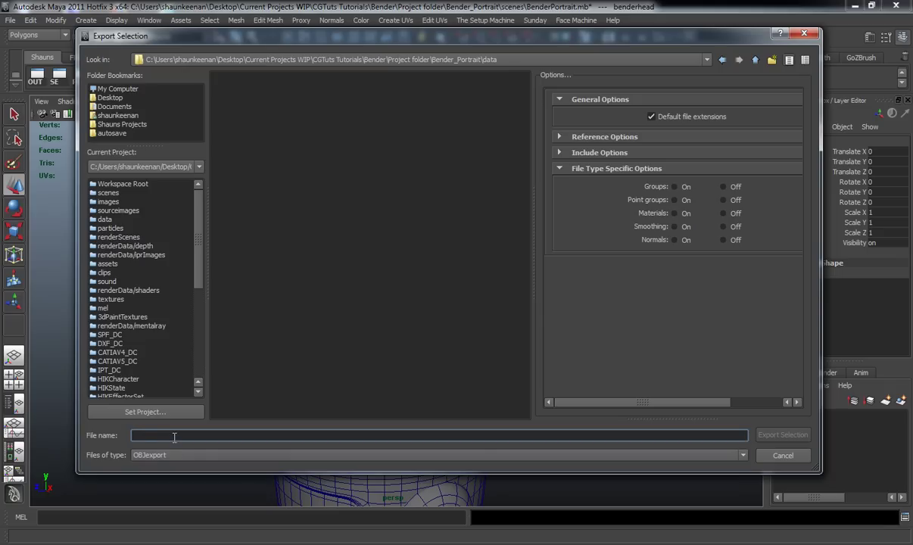
type("BenderHe")
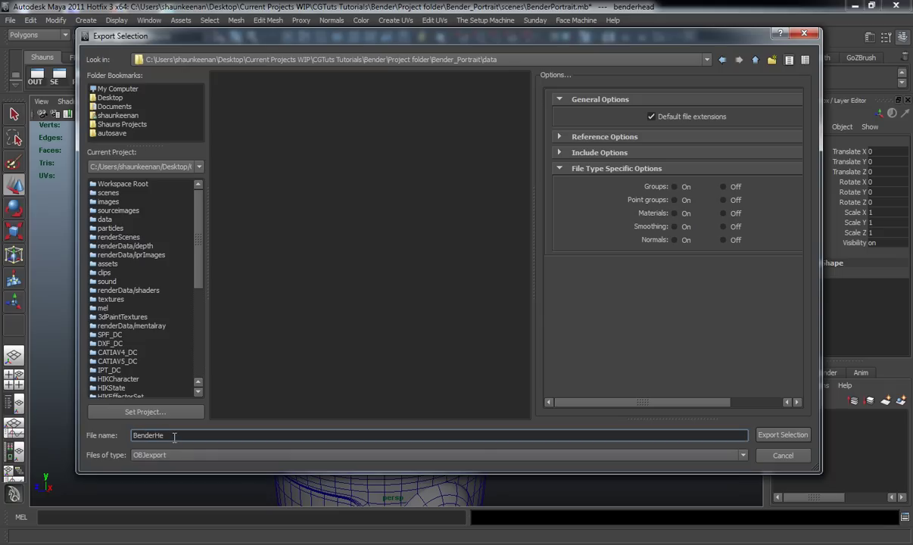
type("ad")
key("Return")
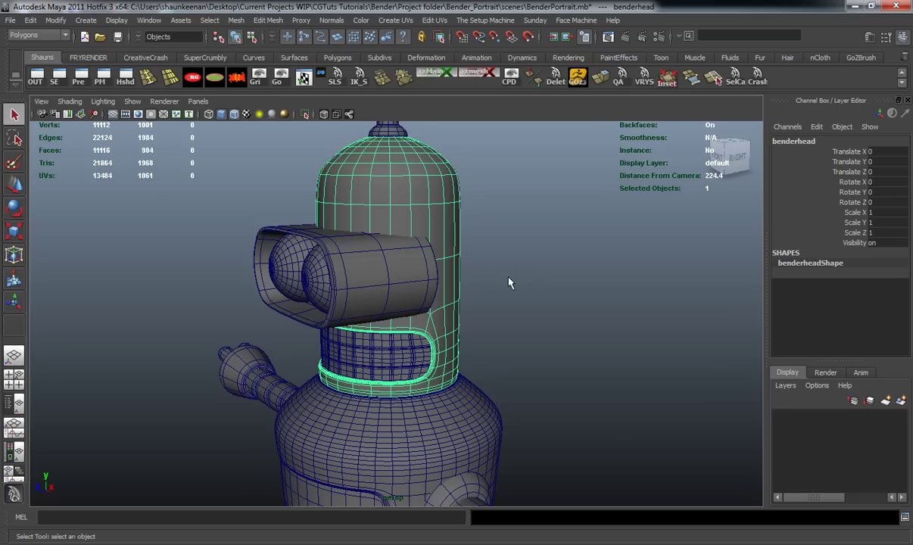
- Export the eye visor mesh as an OBJ named BenderEyeHolder in the data folder
left_click(385, 287)
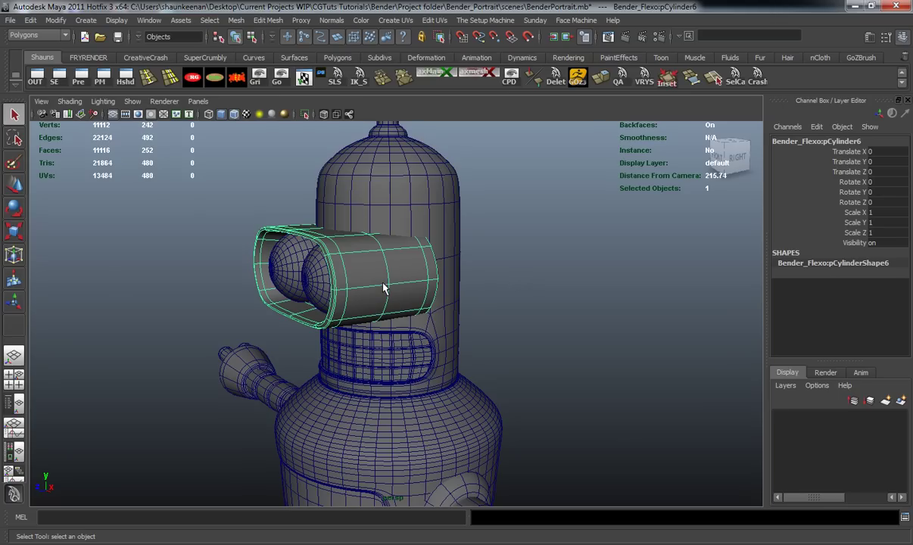
key("g")
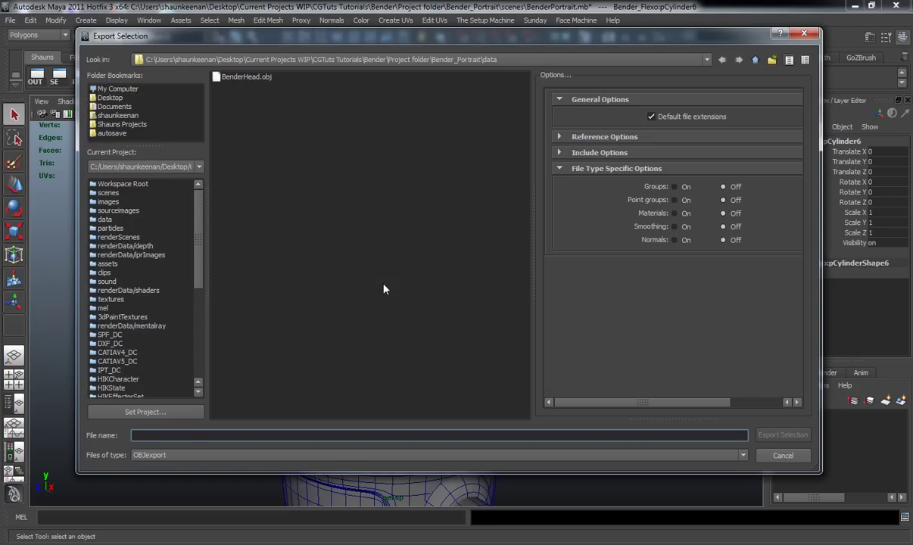
type("Bender")
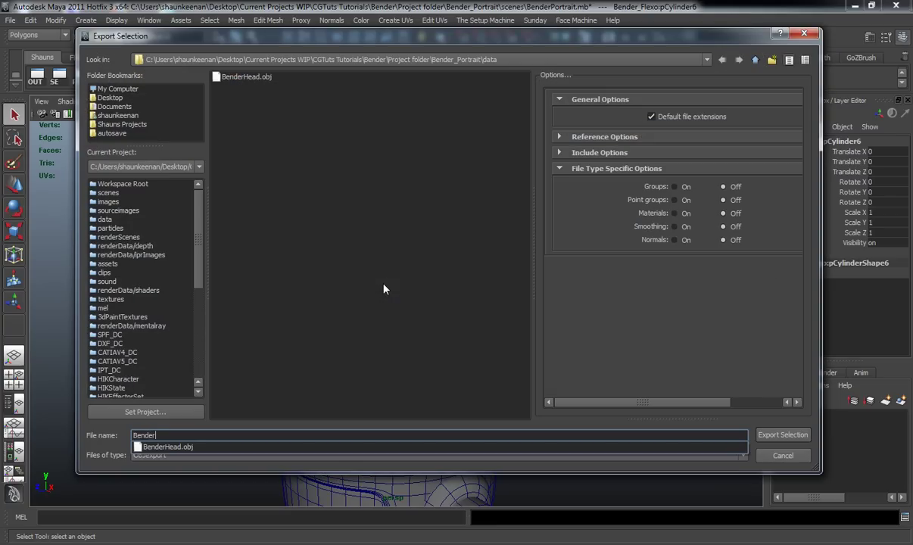
type("EyeHolder")
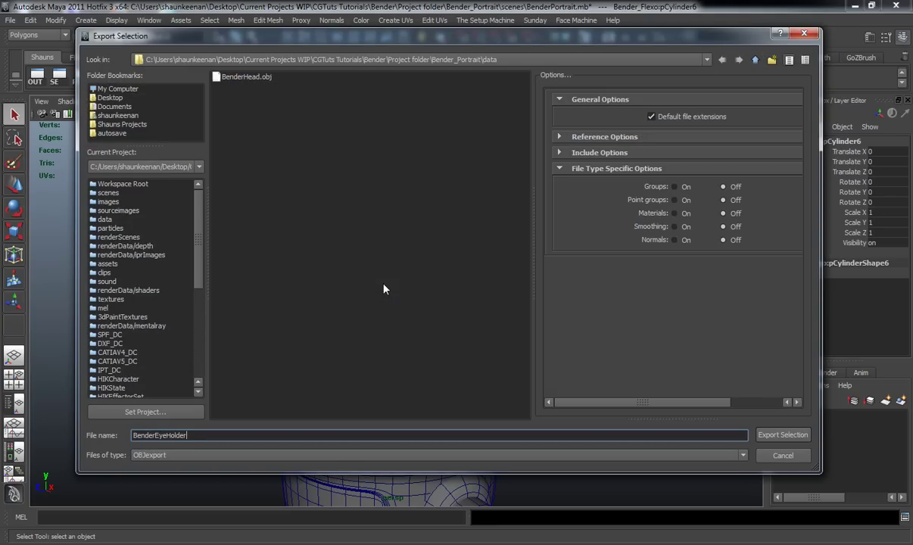
key("Return")
- Export the torso shell mesh surrounding the chest door as an OBJ named BenderBody
left_click_drag(373, 369, 329, 301, "alt")
left_click(367, 292)
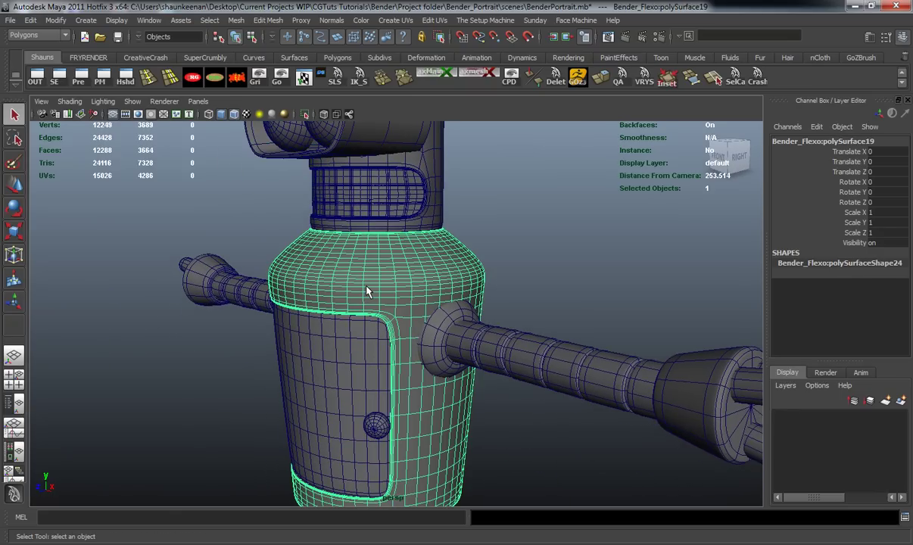
key("ctrl+e")
type("BenderBody")
key("Return")
- Examine the robot's remaining parts, including the legs, arms, chest door, mouth and eyes, from several angles
left_click_drag(367, 291, 453, 271, "alt")
scroll(413, 356, "down", 4)
middle_click_drag(413, 356, 374, 270, "alt")
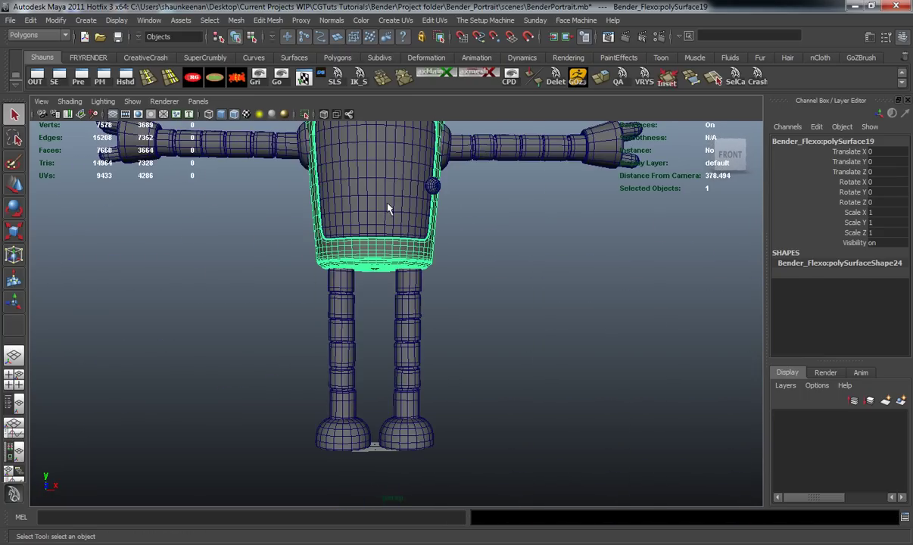
left_click_drag(354, 328, 246, 363, "alt")
middle_click_drag(301, 277, 324, 395, "alt")
scroll(324, 394, "up", 4)
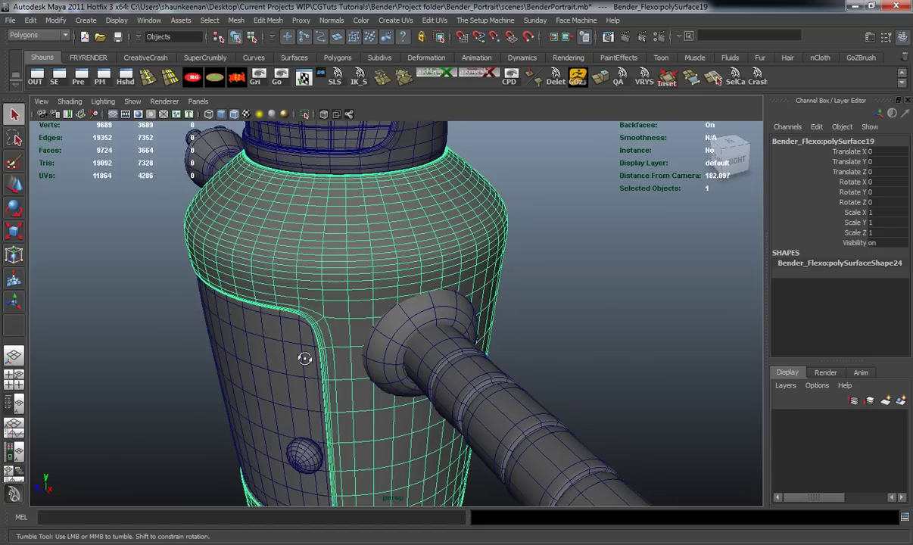
left_click_drag(304, 357, 140, 351, "alt")
scroll(330, 268, "down", 3)
middle_click_drag(330, 268, 342, 400, "alt")
scroll(339, 362, "up", 4)
left_click_drag(277, 355, 144, 350, "alt")
left_click_drag(356, 342, 218, 342, "alt")
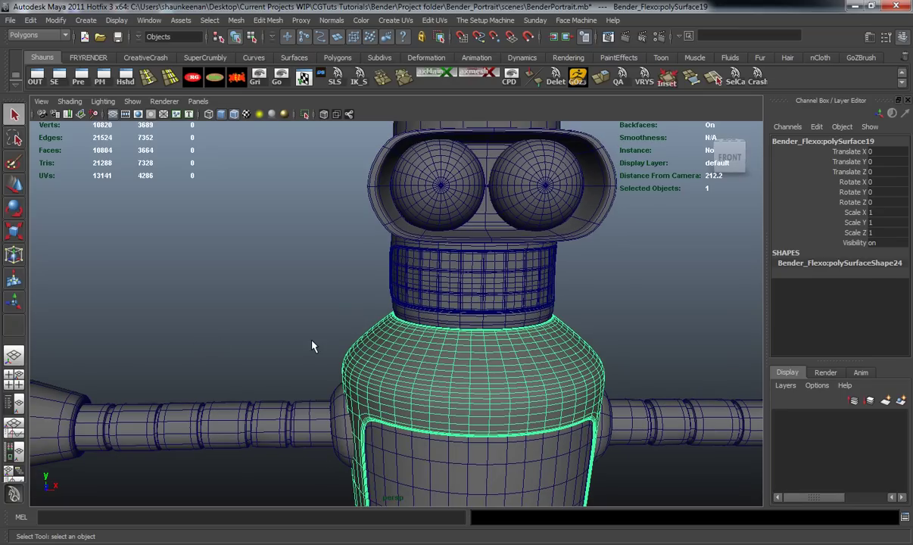
scroll(324, 327, "down", 5)
middle_click_drag(374, 320, 363, 259, "alt")
scroll(338, 312, "up", 2)
left_click_drag(339, 312, 260, 311, "alt")
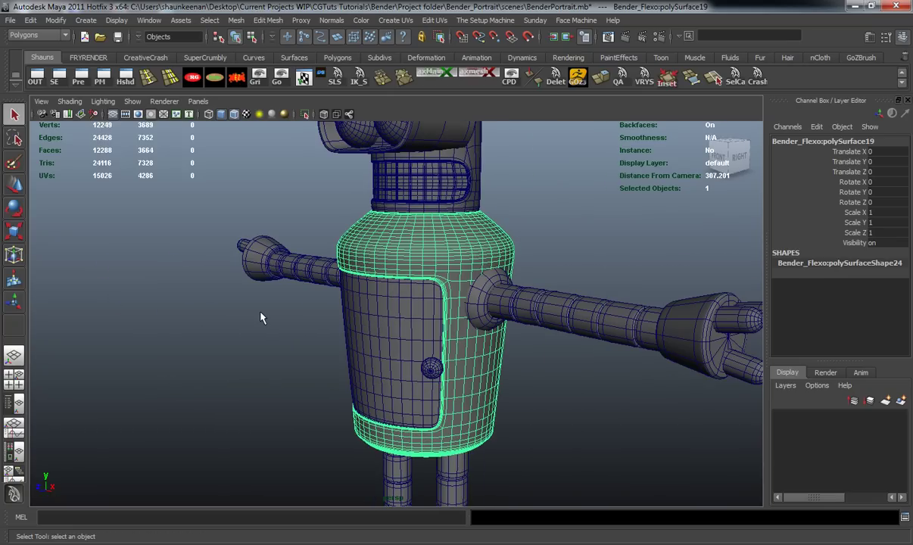
left_click_drag(358, 236, 427, 203, "alt")
left_click_drag(434, 176, 428, 277, "alt")
scroll(399, 343, "down", 5)
middle_click_drag(399, 342, 396, 281, "alt")
scroll(396, 281, "up", 3)
scroll(390, 288, "up", 2)
left_click_drag(387, 292, 431, 276, "alt")
middle_click_drag(431, 275, 402, 334, "alt")
scroll(402, 333, "up", 2)
left_click_drag(402, 339, 159, 332, "alt")
scroll(309, 314, "down", 5)
left_click_drag(309, 314, 426, 295, "alt")
middle_click_drag(406, 295, 393, 331, "alt")
left_click_drag(391, 331, 359, 324, "alt")
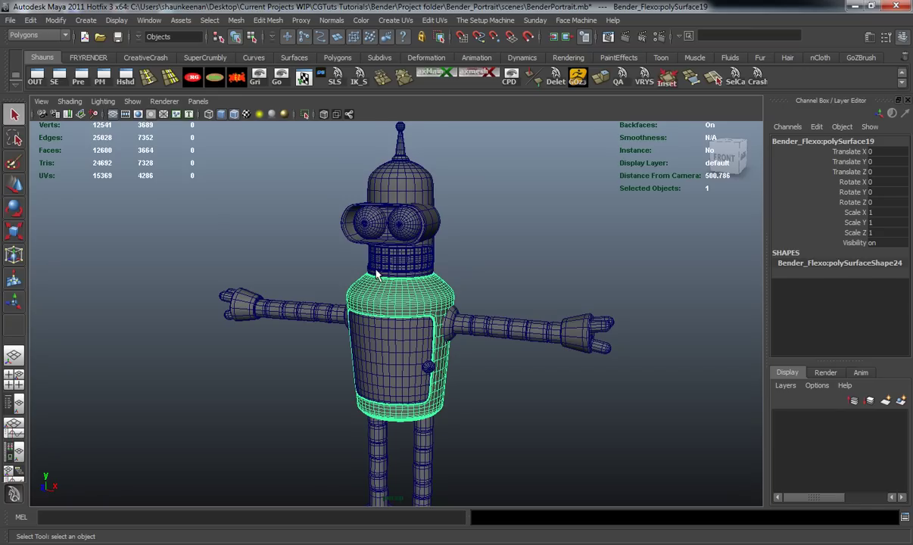
left_click_drag(352, 282, 379, 274, "alt")
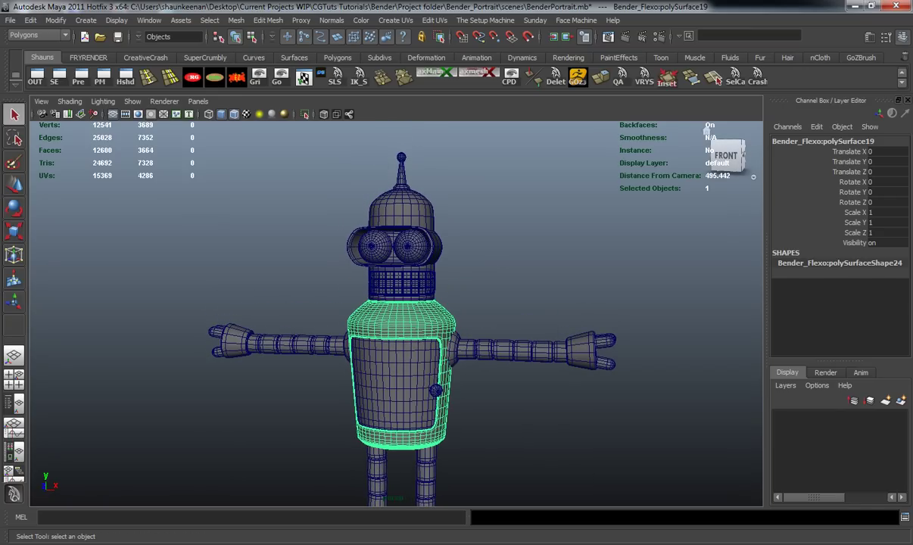